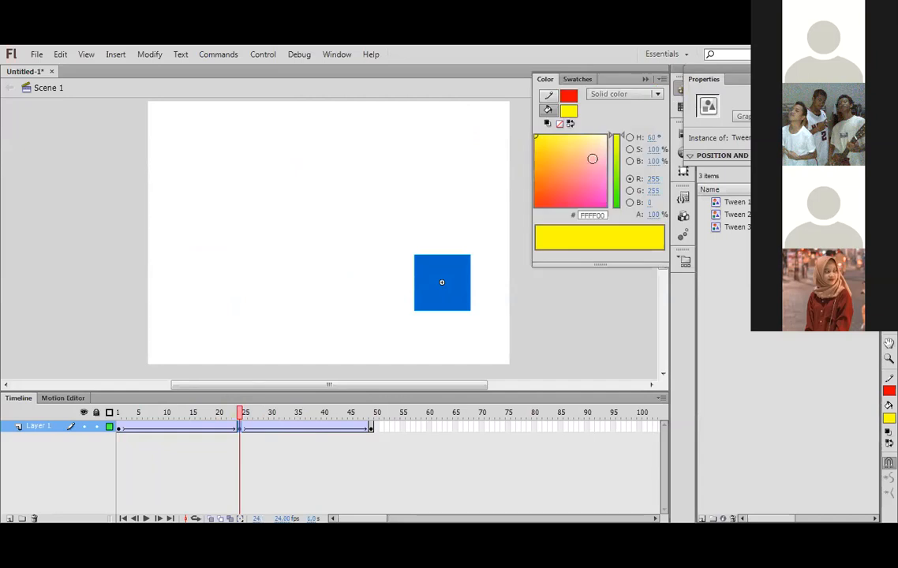
Step: Try to recolour the blue square at frame 24 with an orange fill and with a cyan swatch
left_click_drag(563, 153, 537, 171)
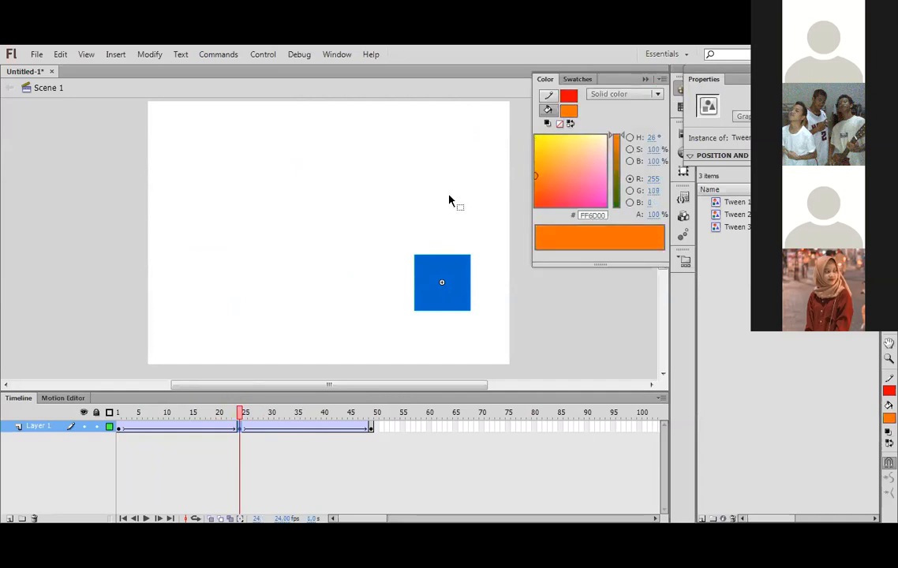
left_click(449, 202)
left_click(449, 286)
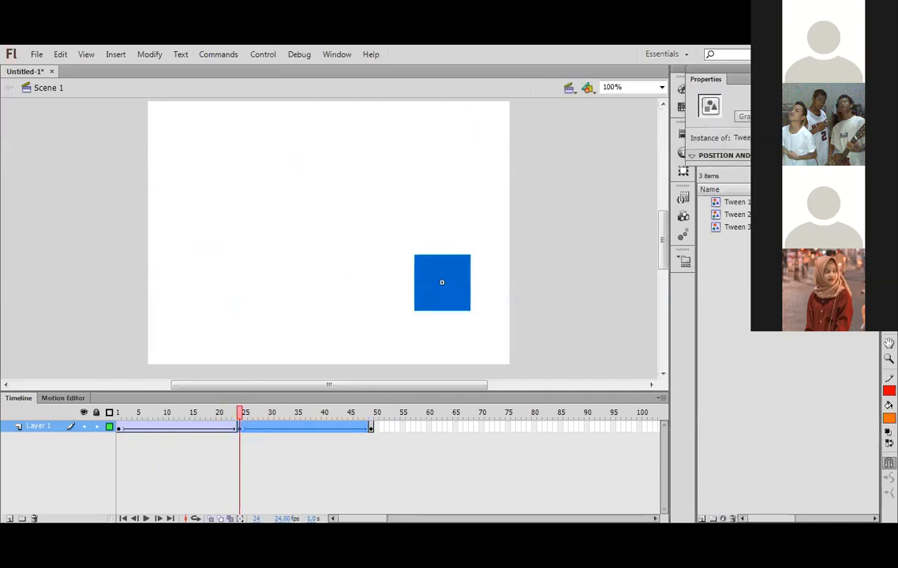
left_click(683, 107)
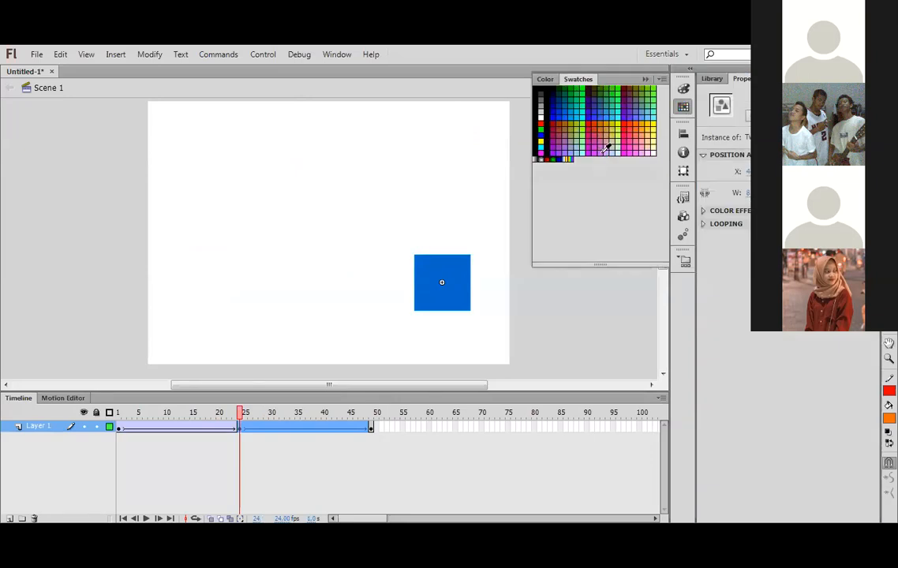
left_click(594, 147)
left_click(541, 147)
left_click(681, 174)
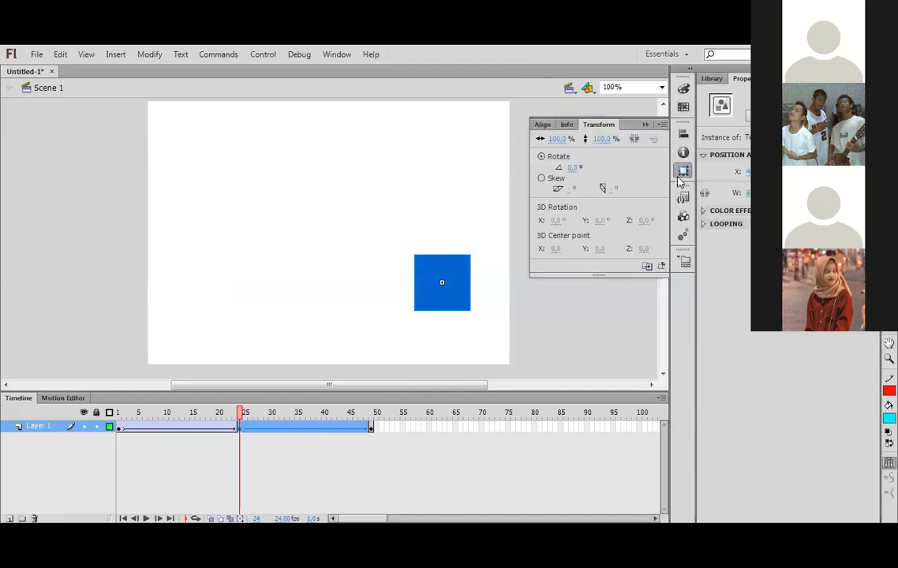
left_click(496, 317)
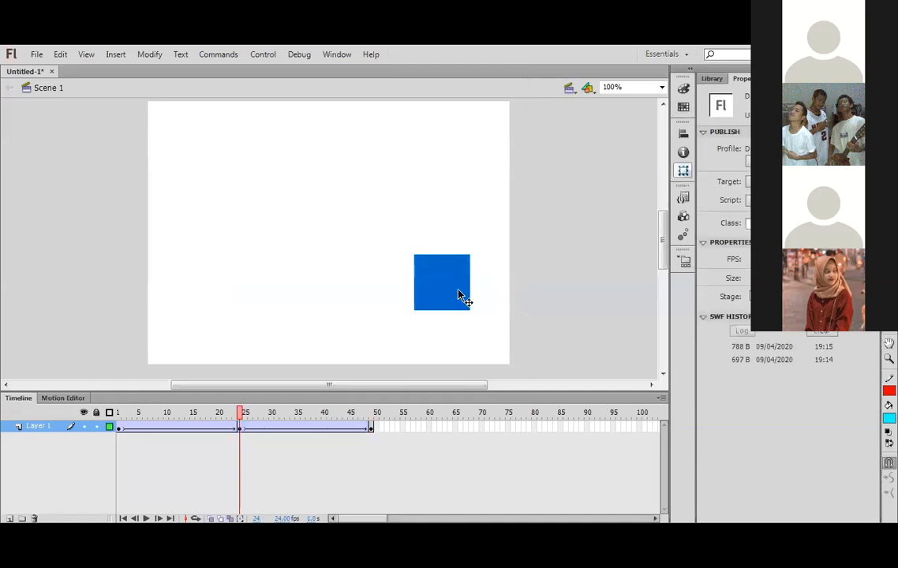
Step: Try to recolour the blue square at frame 1 with a light-blue fill swatch
left_click_drag(158, 415, 118, 422)
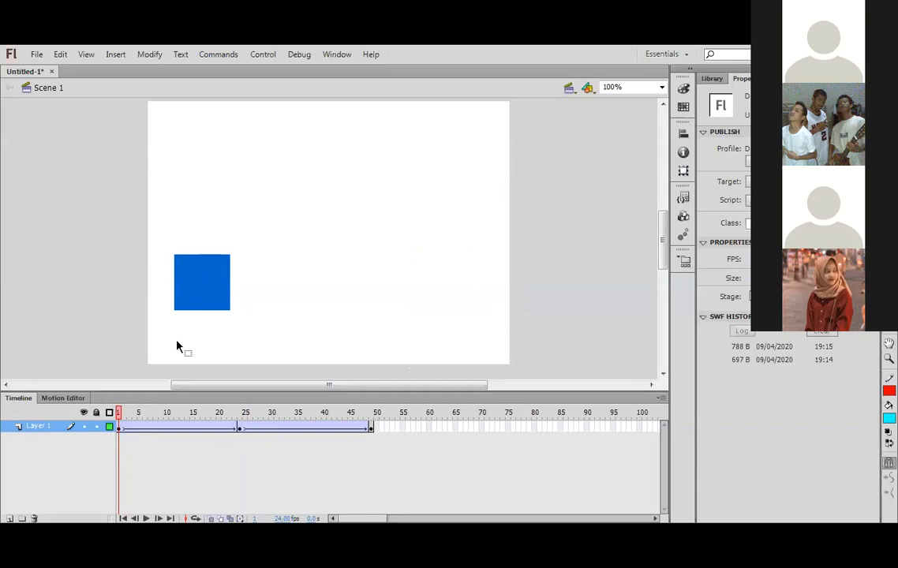
left_click(120, 412)
left_click_drag(119, 413, 82, 308)
mouse_move(660, 266)
left_mouse_down()
mouse_move(661, 251)
mouse_move(652, 264)
mouse_move(663, 257)
left_mouse_up()
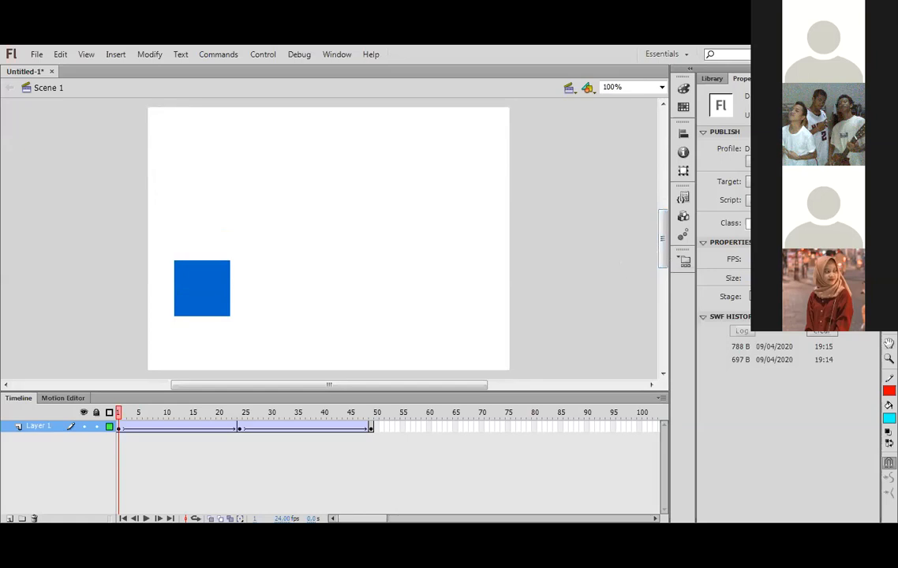
left_click(207, 280)
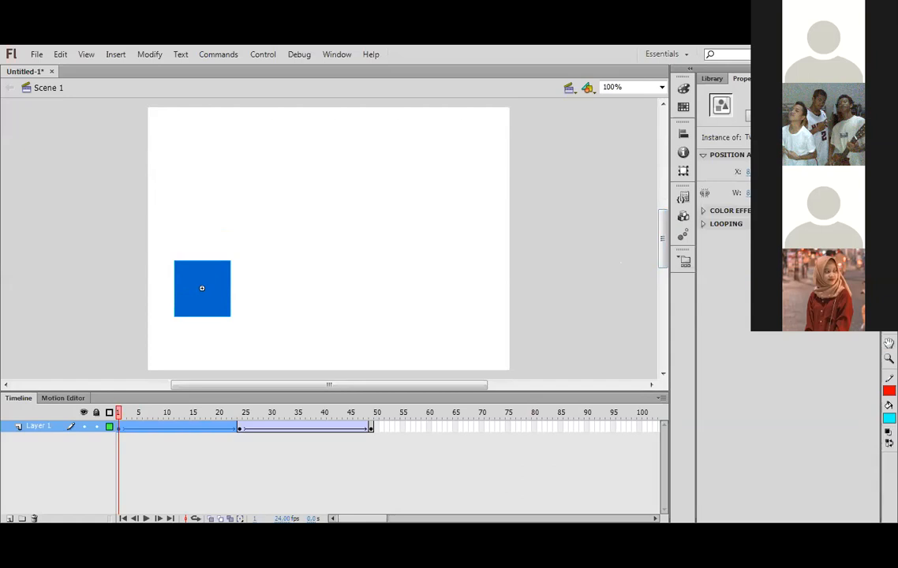
left_click(888, 390)
left_click(727, 353)
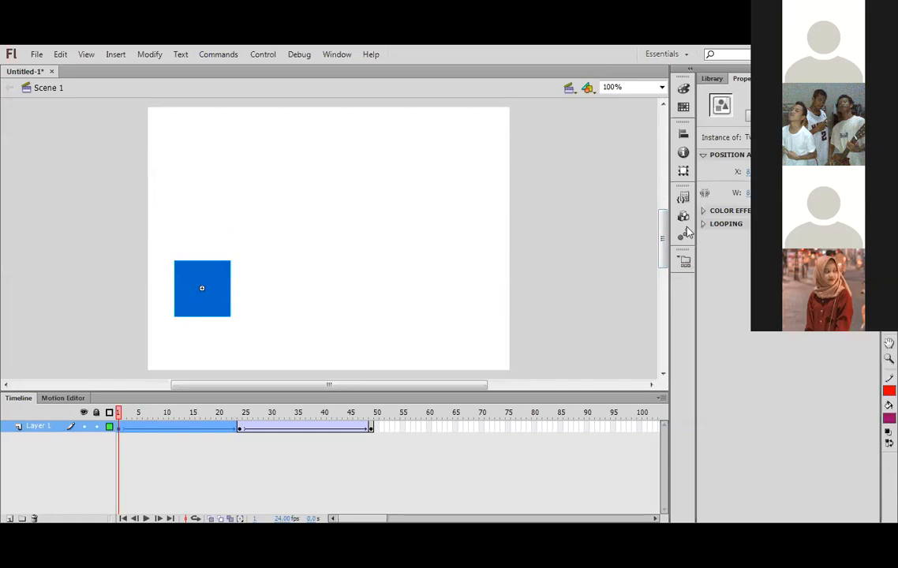
left_click(684, 107)
left_click(582, 116)
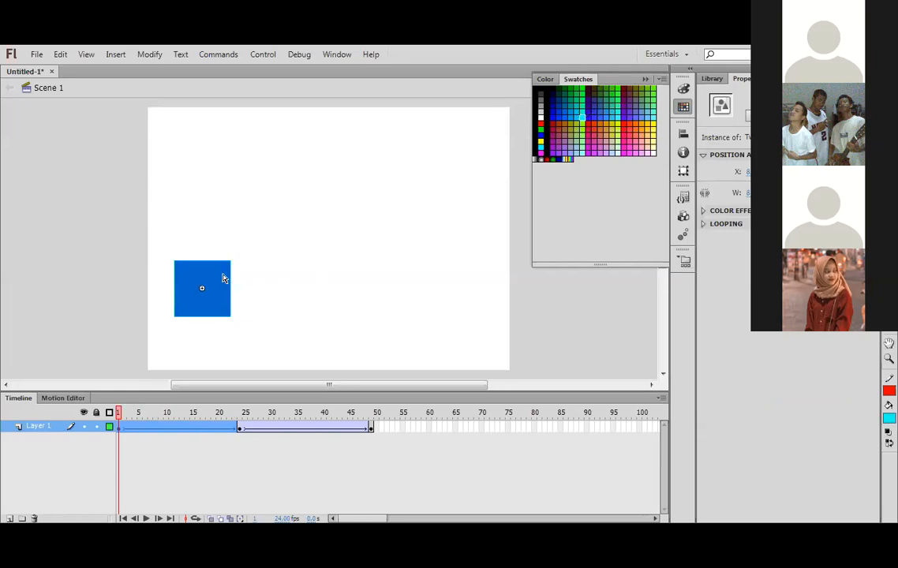
left_click(223, 277)
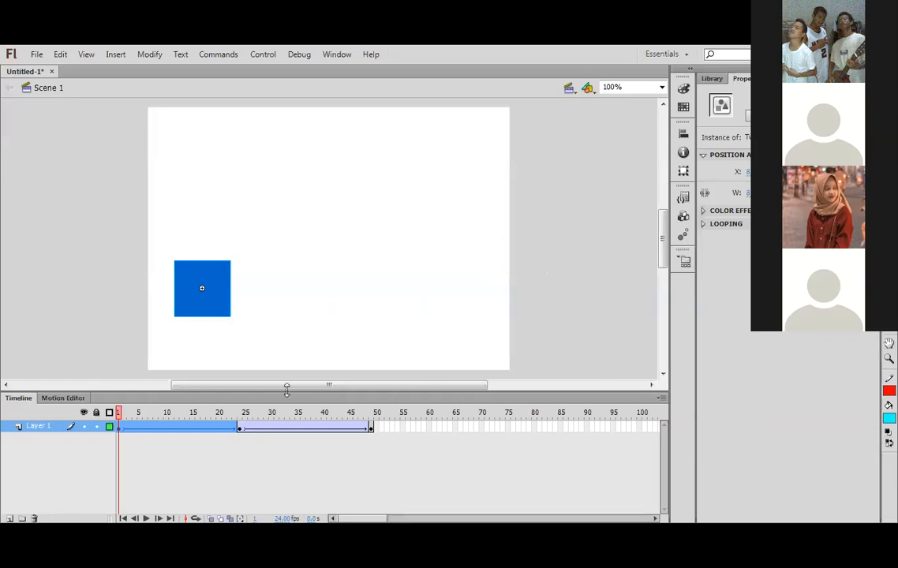
Step: Remove all frames after frame 1 from Layer 1 and move the blue square up along the stage's left side
left_click(123, 426)
right_click(123, 426)
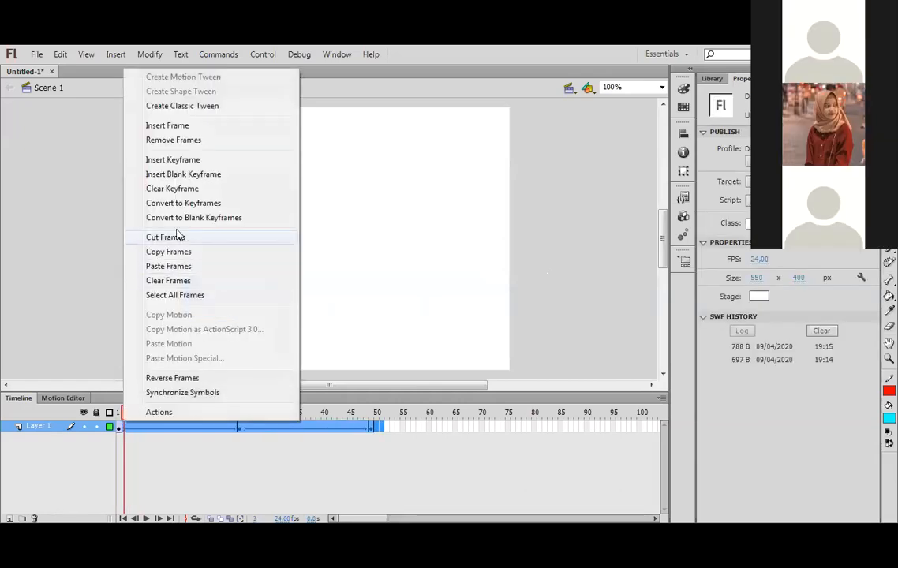
left_click(175, 141)
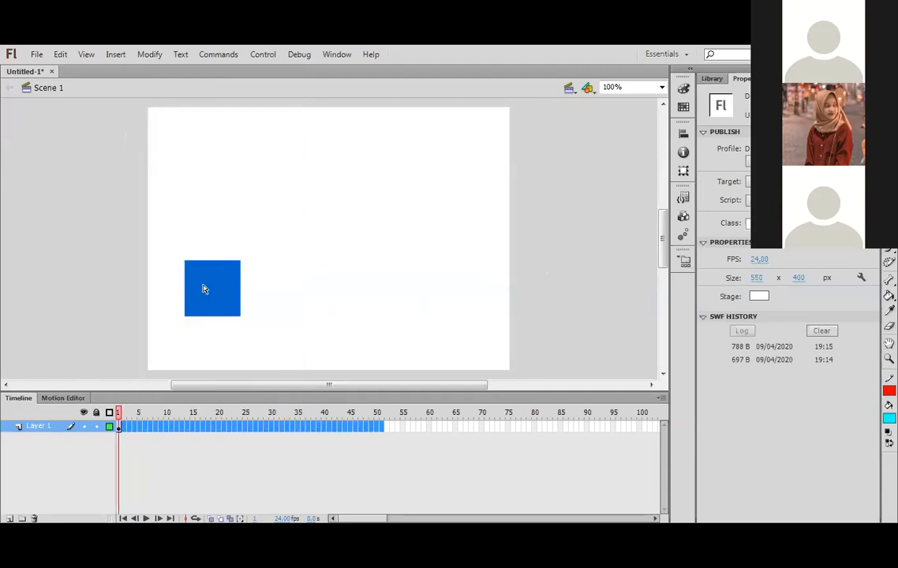
left_click(183, 315)
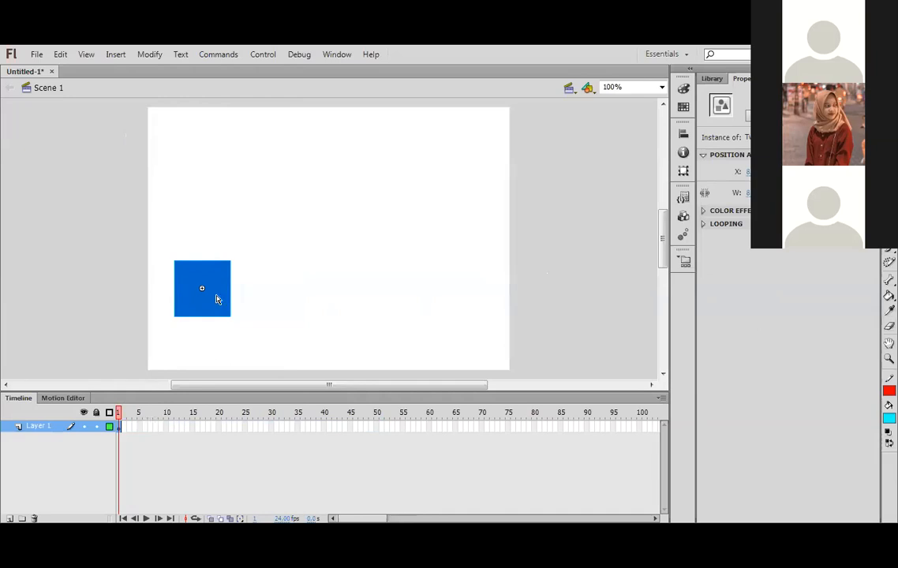
left_click_drag(218, 299, 210, 251)
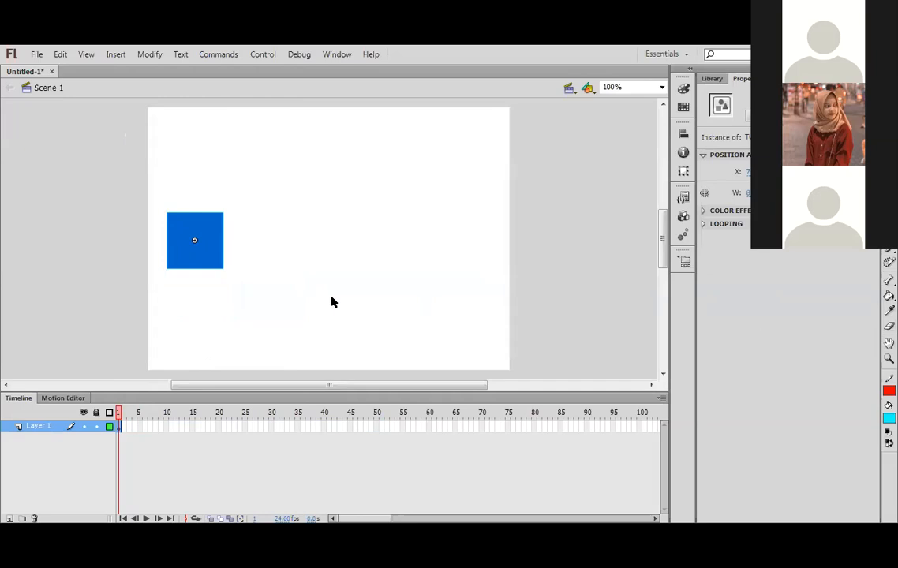
Step: Insert a keyframe at frame 24 of Layer 1 and move the square there horizontally to the stage's right side
right_click(241, 427)
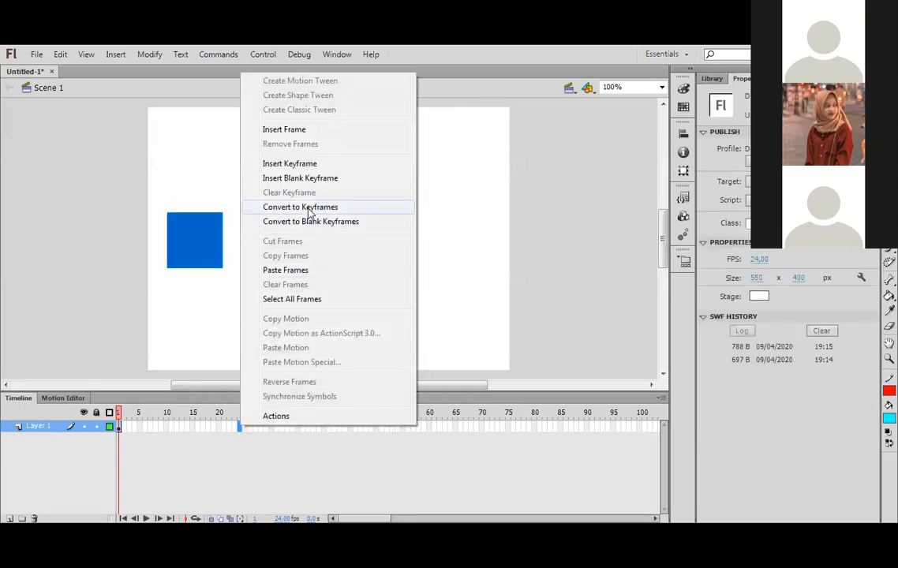
left_click(312, 168)
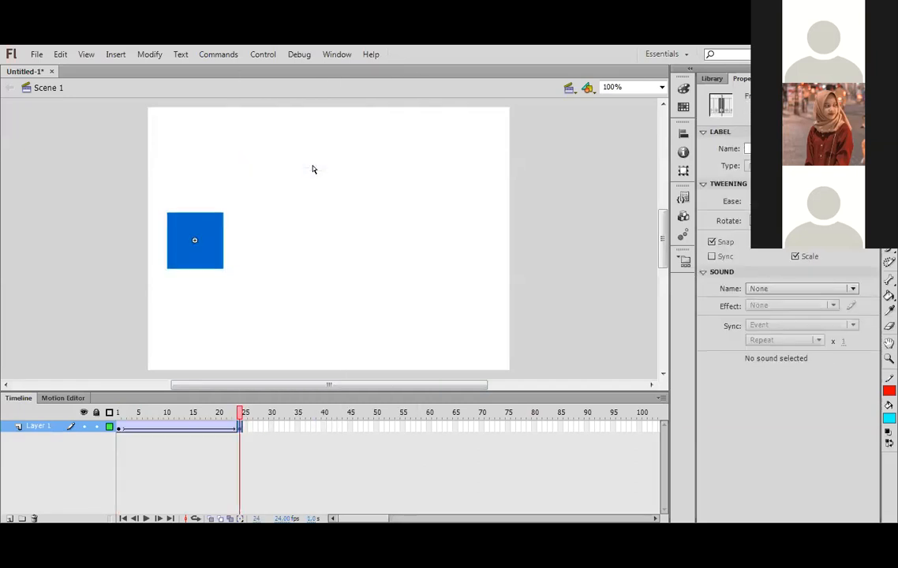
right_click(170, 430)
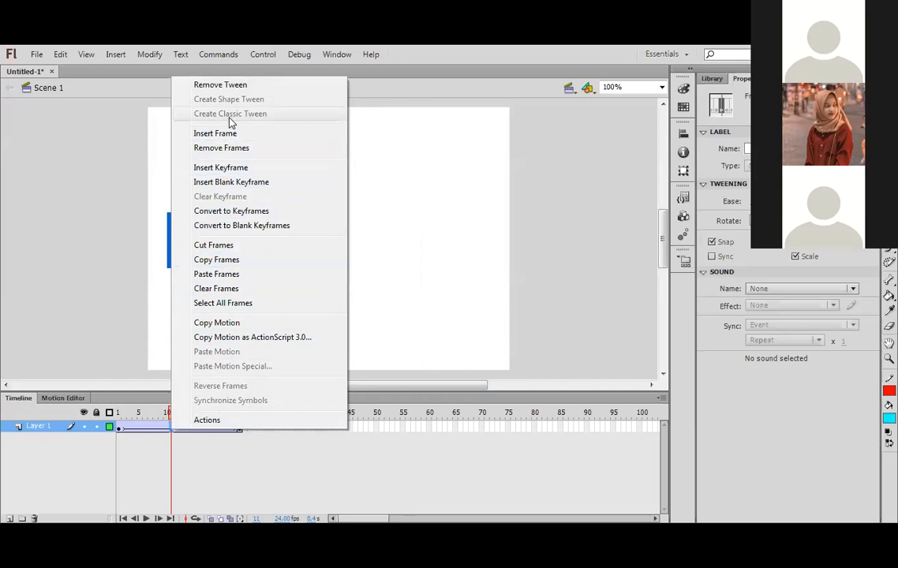
left_click(453, 195)
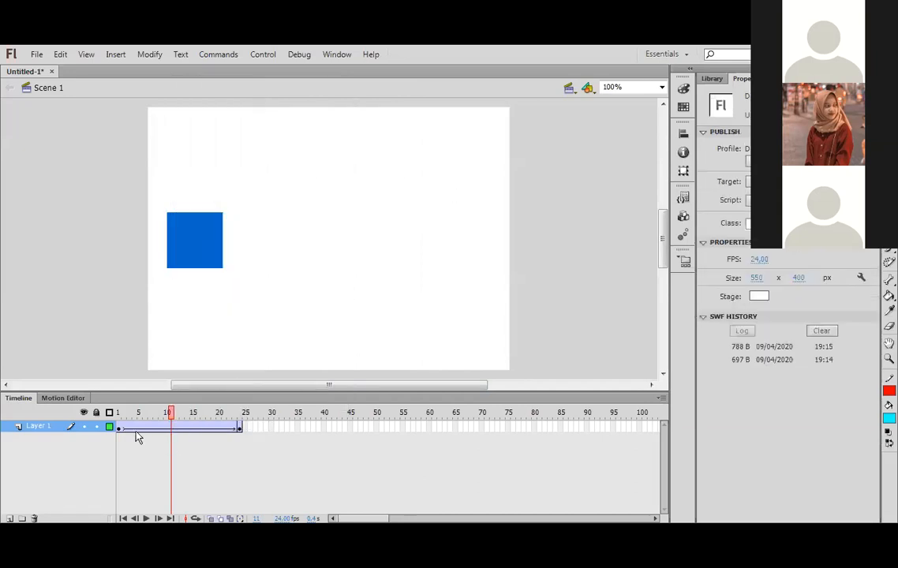
left_click(238, 427)
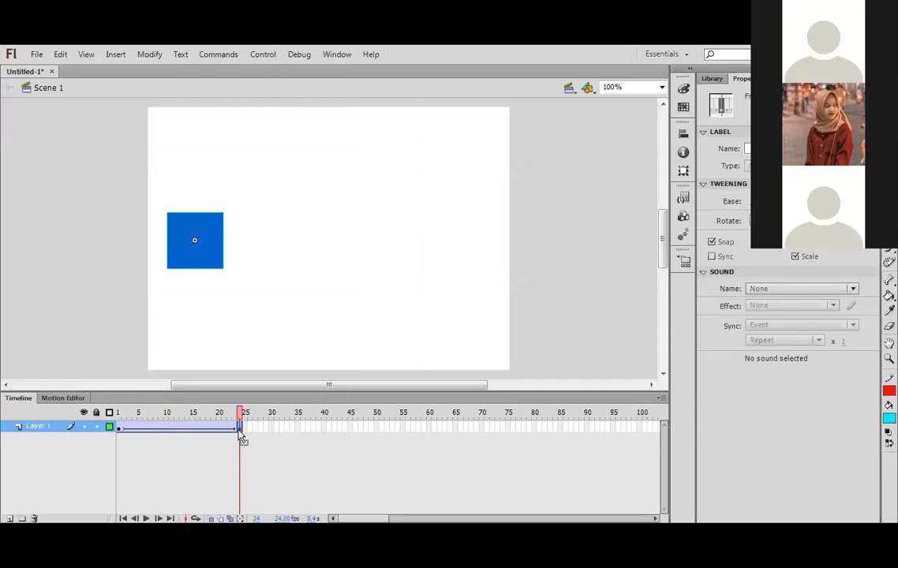
left_click_drag(203, 252, 456, 256)
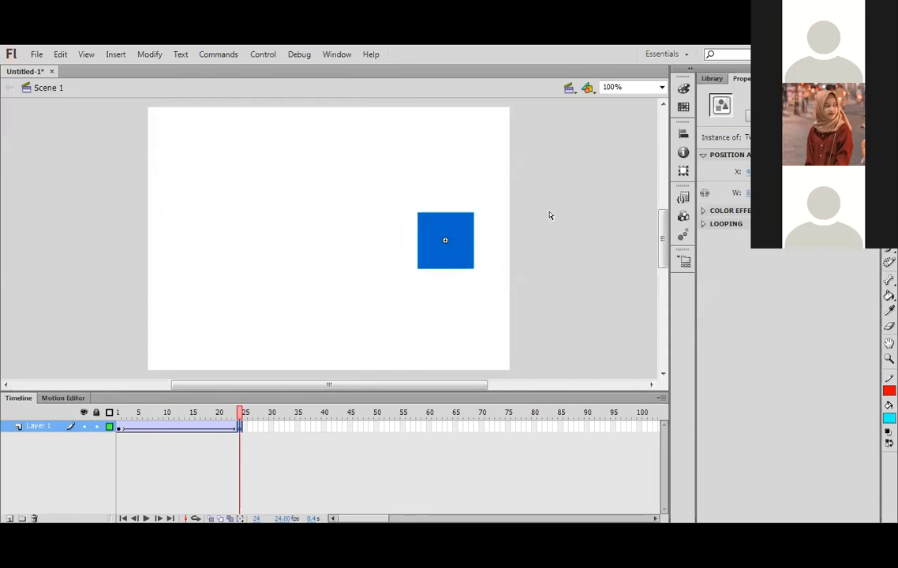
Step: Test the movie twice to preview the square's movement across the stage, closing each preview
key("ctrl+Return")
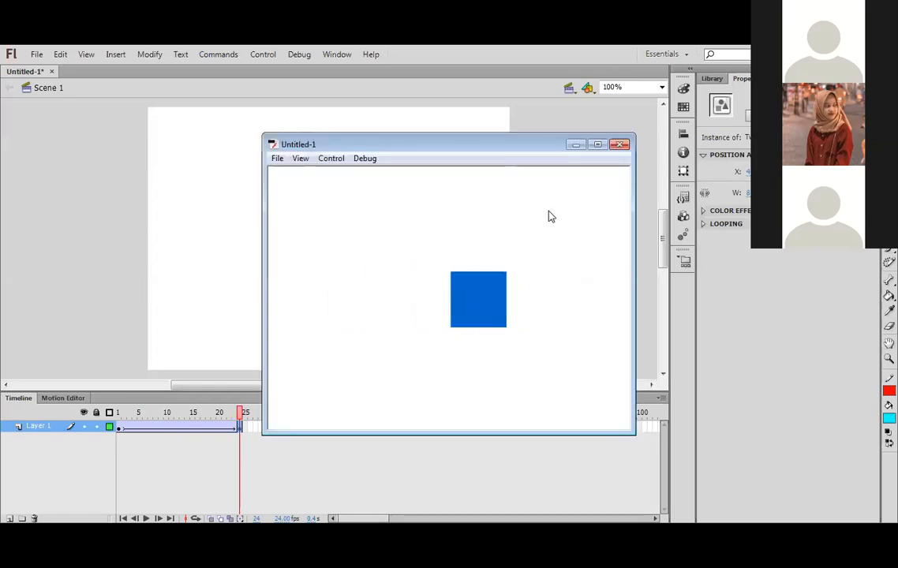
left_click(619, 145)
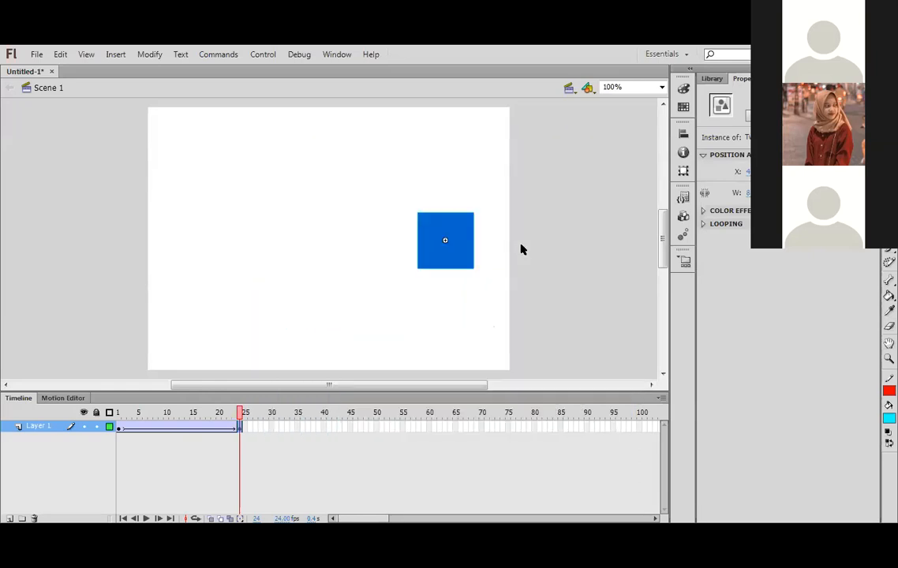
key("ctrl+Return")
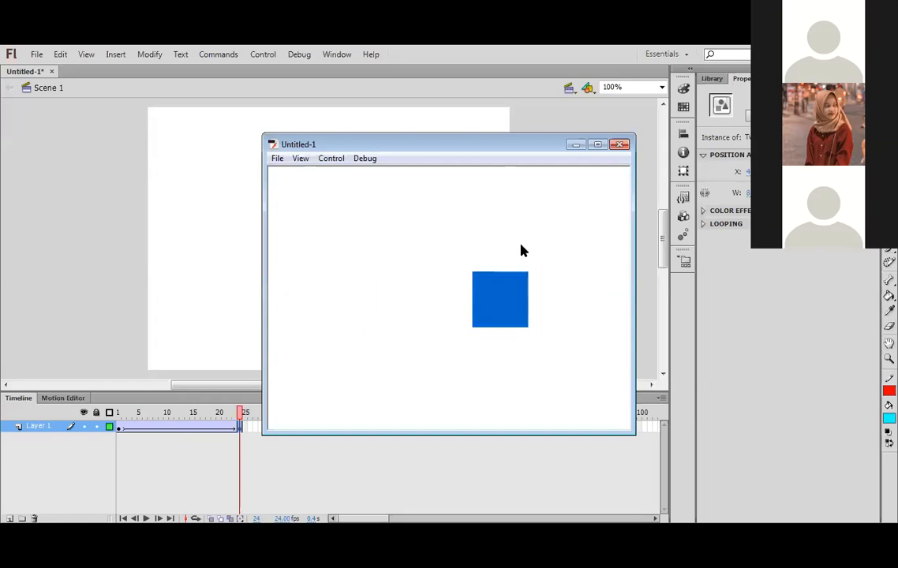
left_click(611, 146)
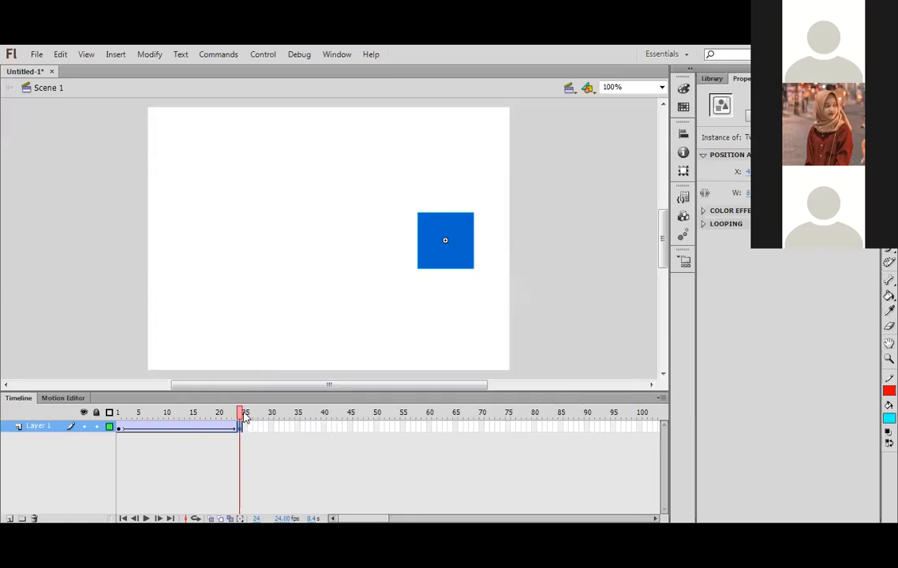
Step: Insert a keyframe at frame 48 of Layer 1 and move the square there back to the stage's left side
left_click(366, 430)
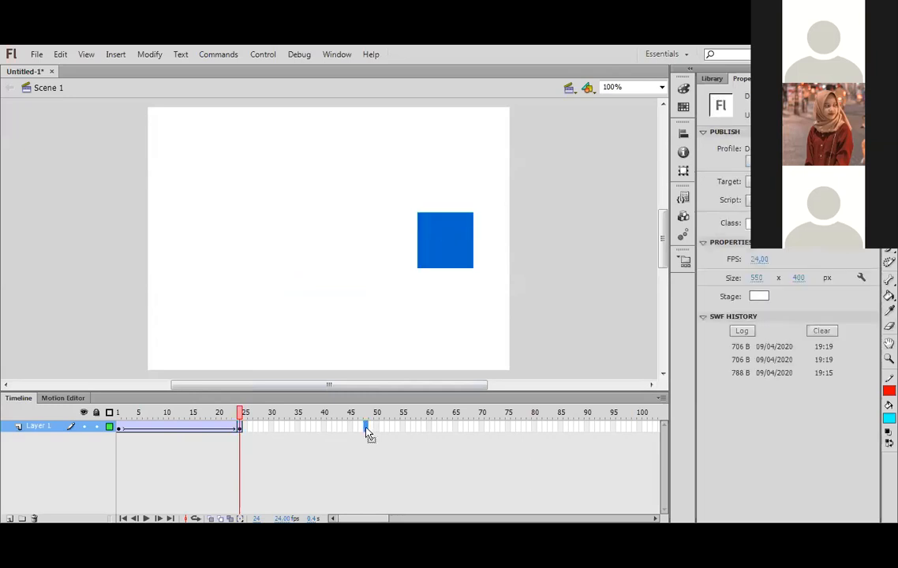
right_click(366, 430)
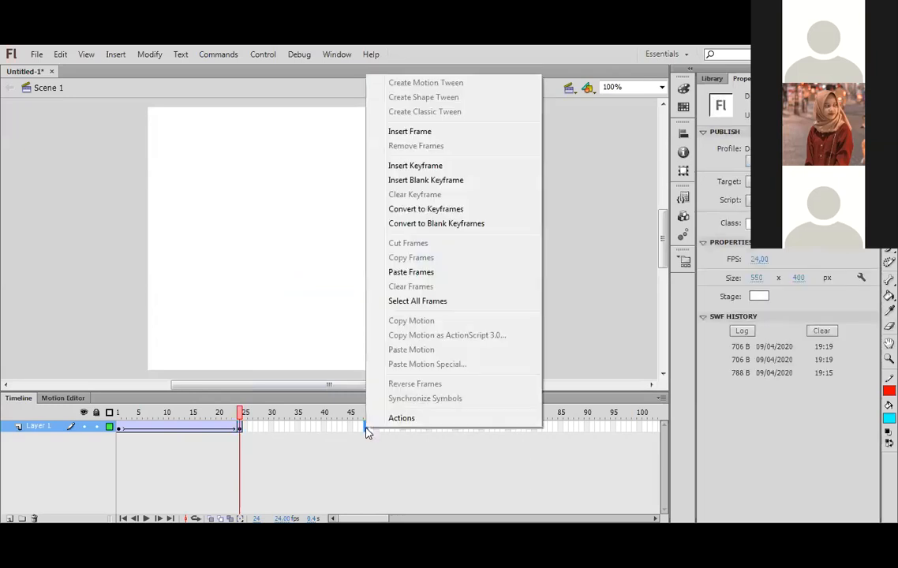
left_click(421, 170)
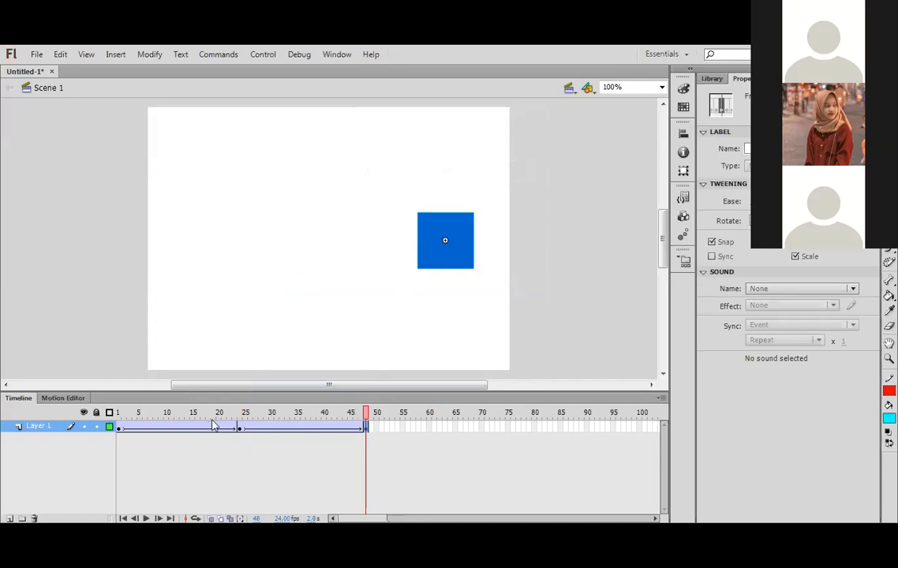
left_click(241, 431)
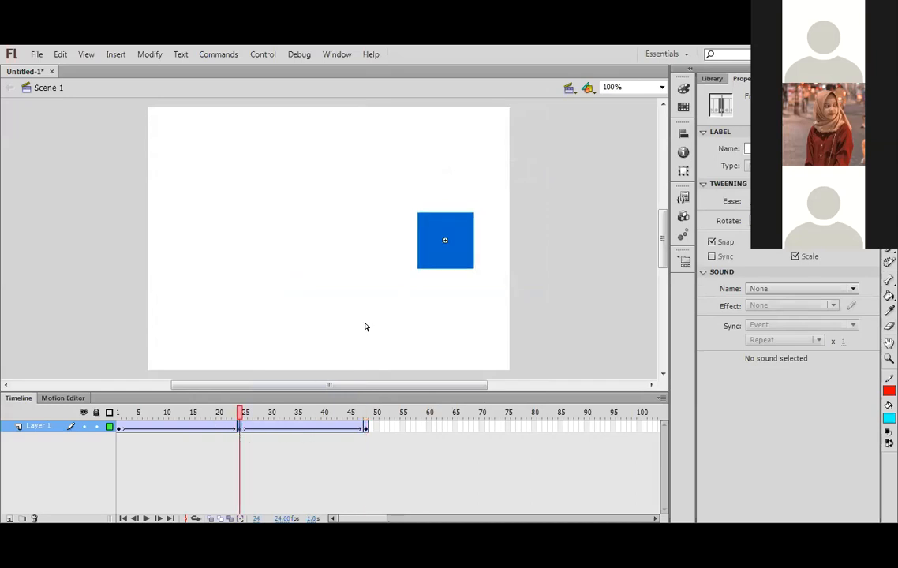
left_click(369, 429)
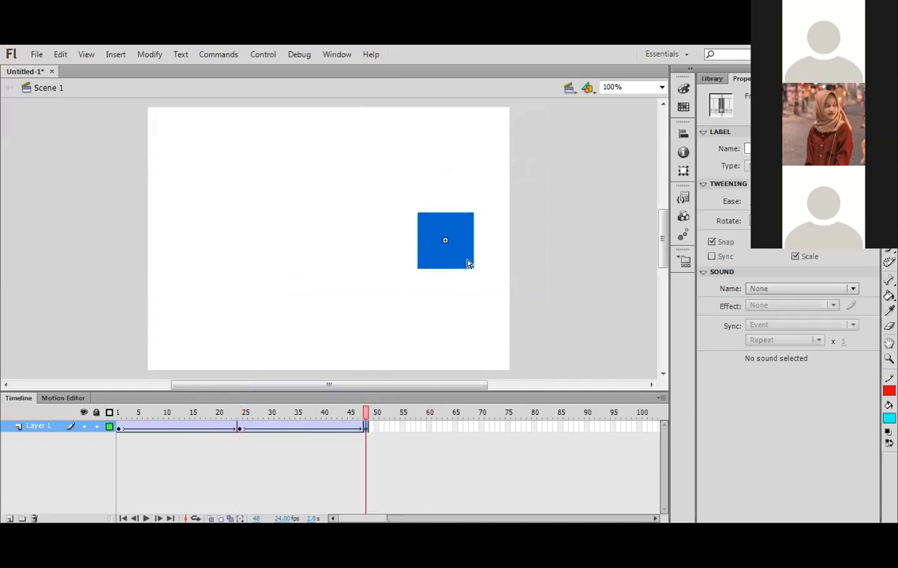
left_click_drag(467, 263, 229, 263)
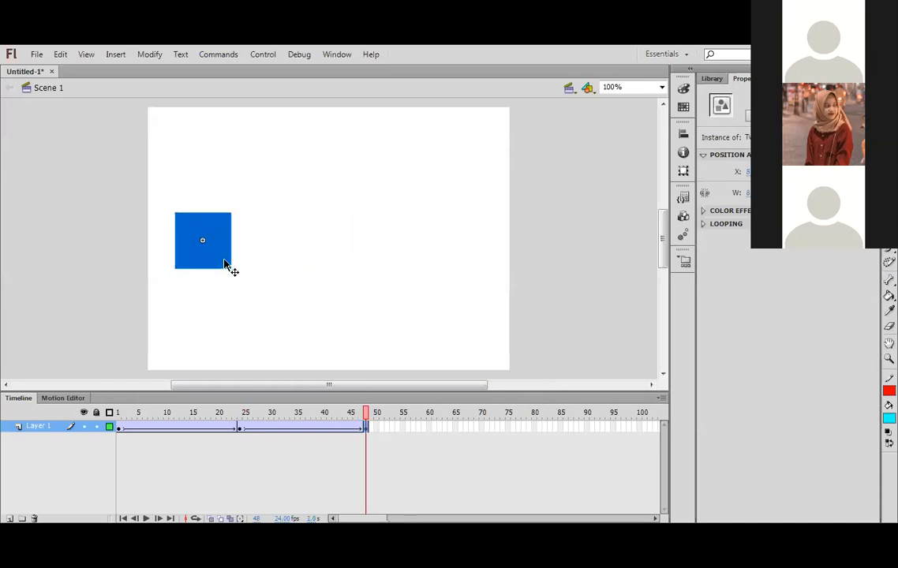
Step: Compare the square's positions at keyframes 24 and 48, test the movie, and close the preview
left_click(240, 429)
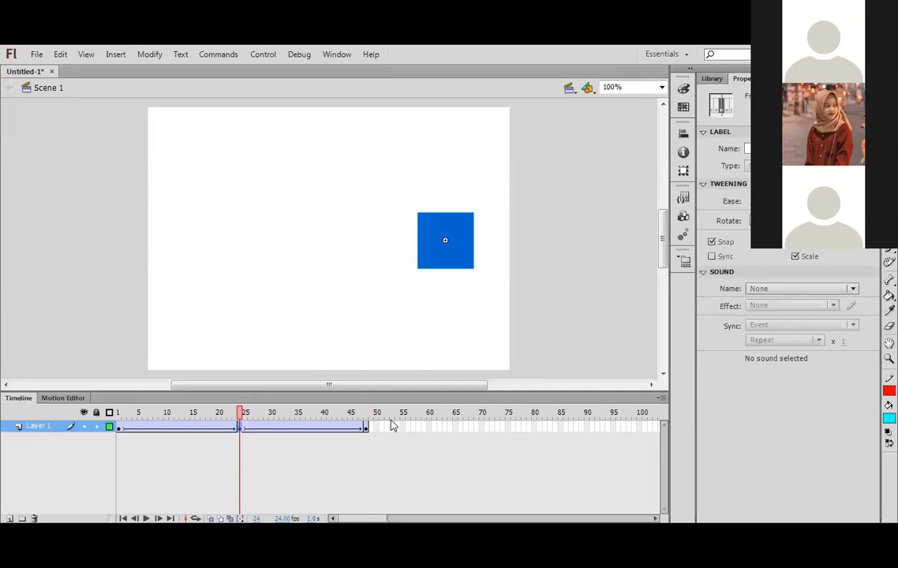
left_click(367, 426)
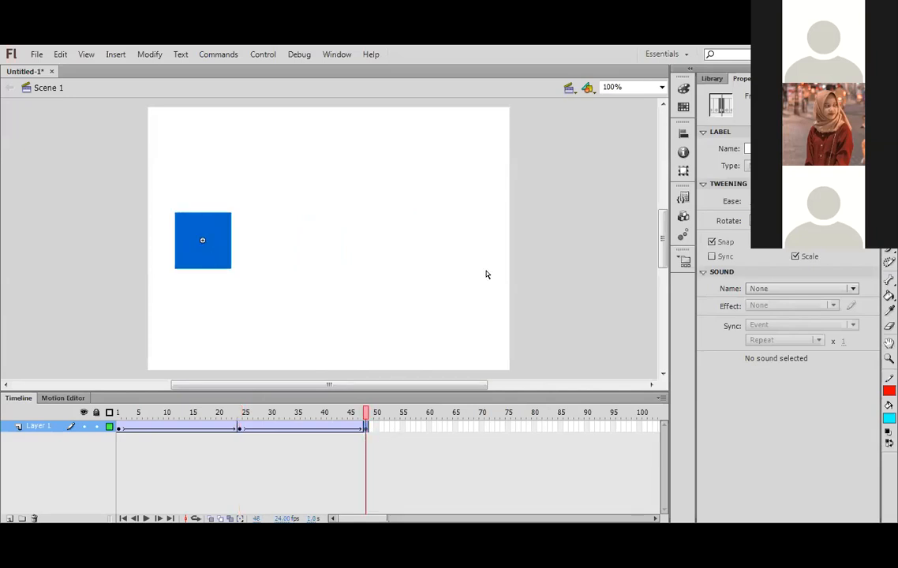
key("ctrl+Return")
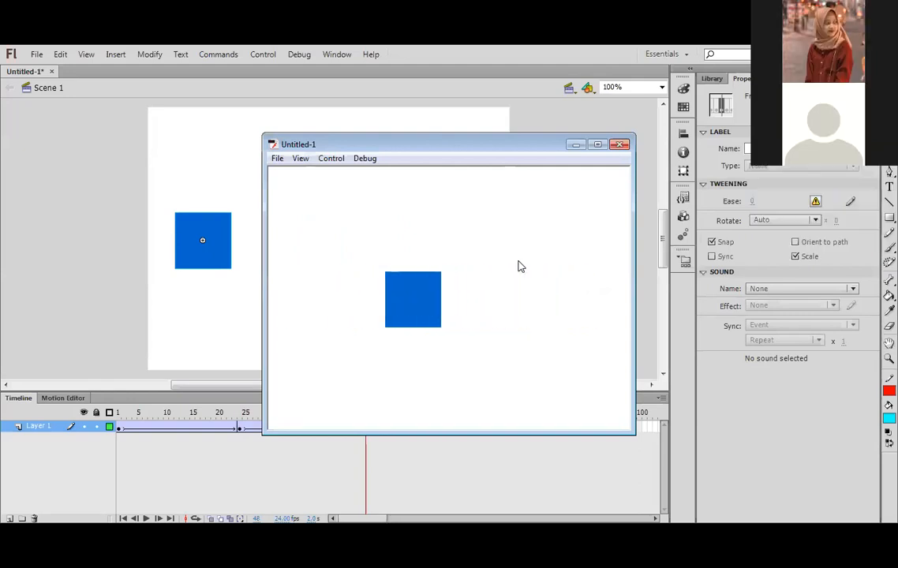
left_click(620, 145)
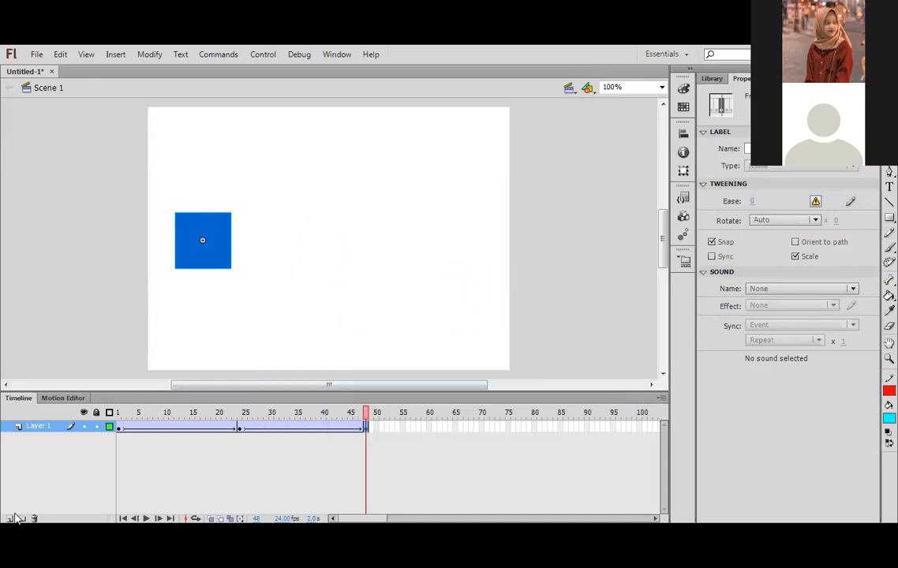
Step: Add a new layer named bg and place it below Layer 1
left_click(9, 518)
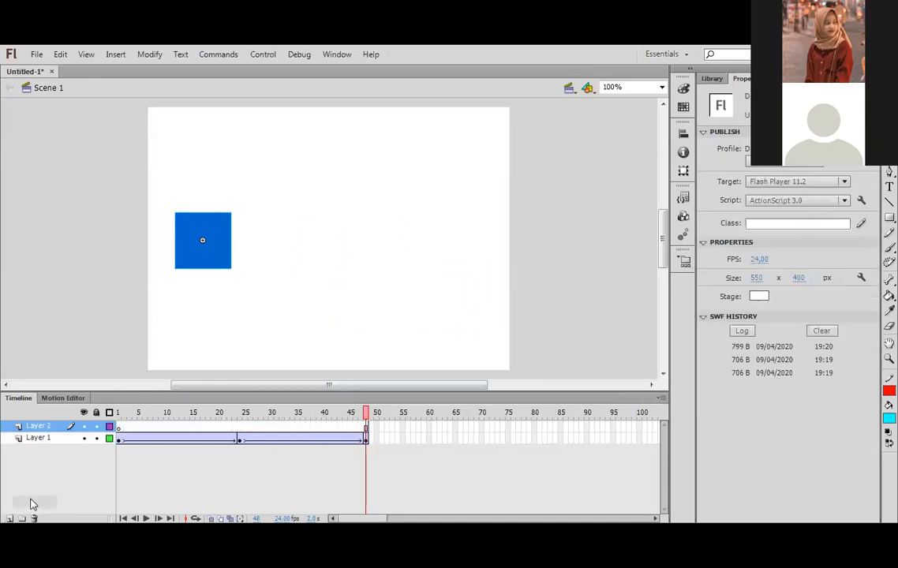
double_click(41, 426)
type("bg")
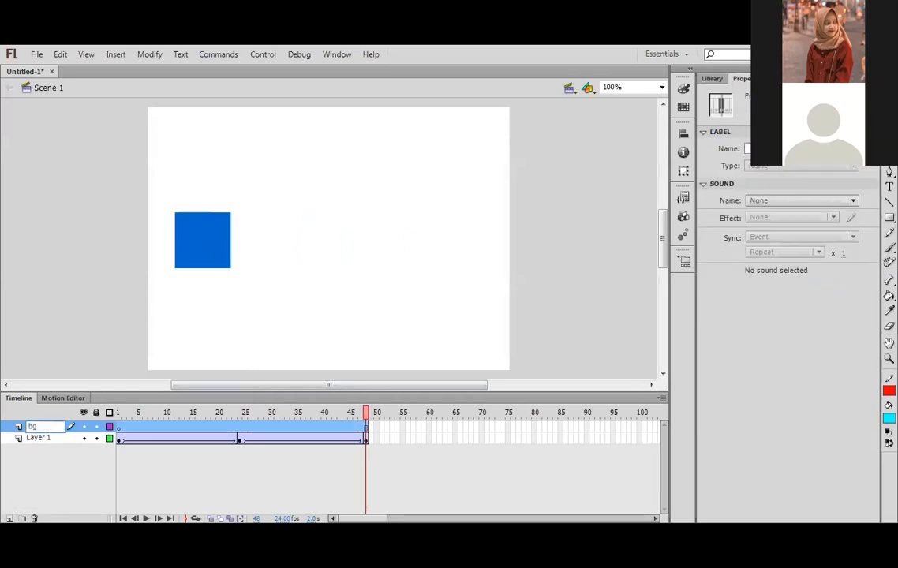
left_click(67, 475)
left_click_drag(28, 437, 38, 426)
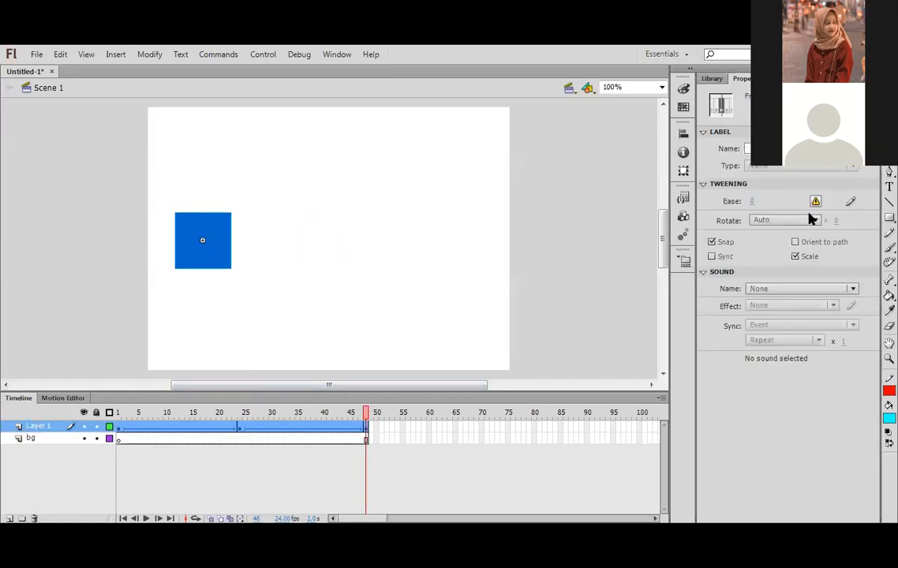
Step: Draw a tall, narrow cyan rectangle on frame 1 of the bg layer, against the left edge of the blue square
key("r")
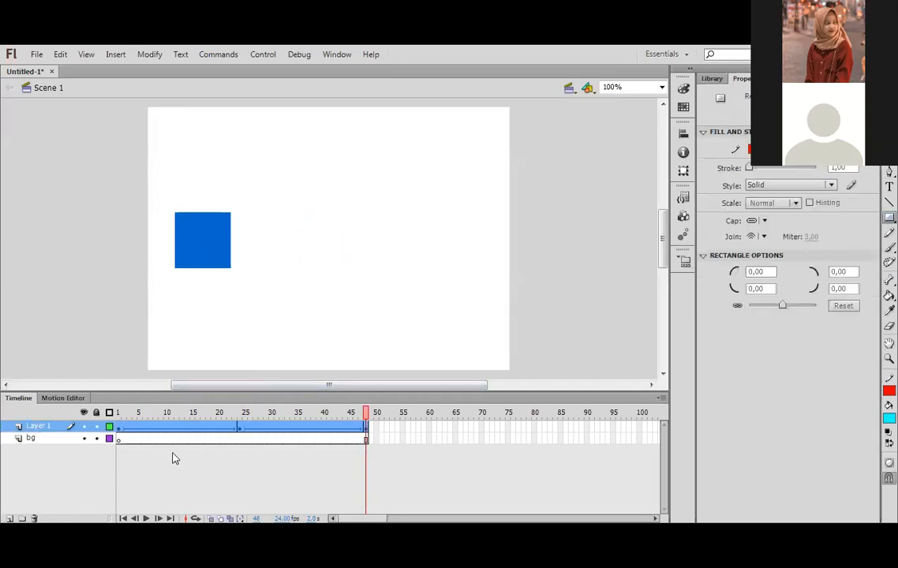
left_click(120, 439)
left_click_drag(157, 183, 167, 282)
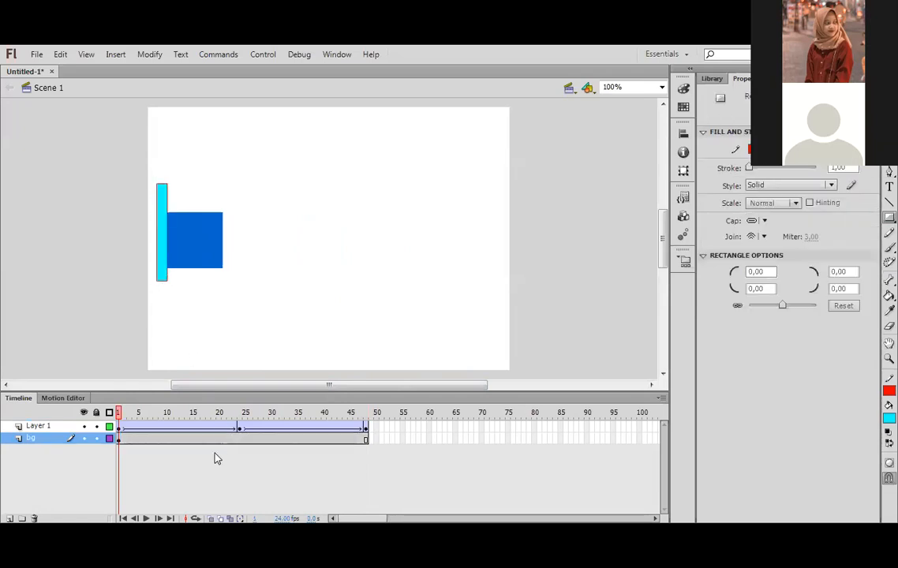
Step: With frame 24 shown, draw a second tall, narrow cyan rectangle on the bg layer against the square's right edge
left_click(367, 438)
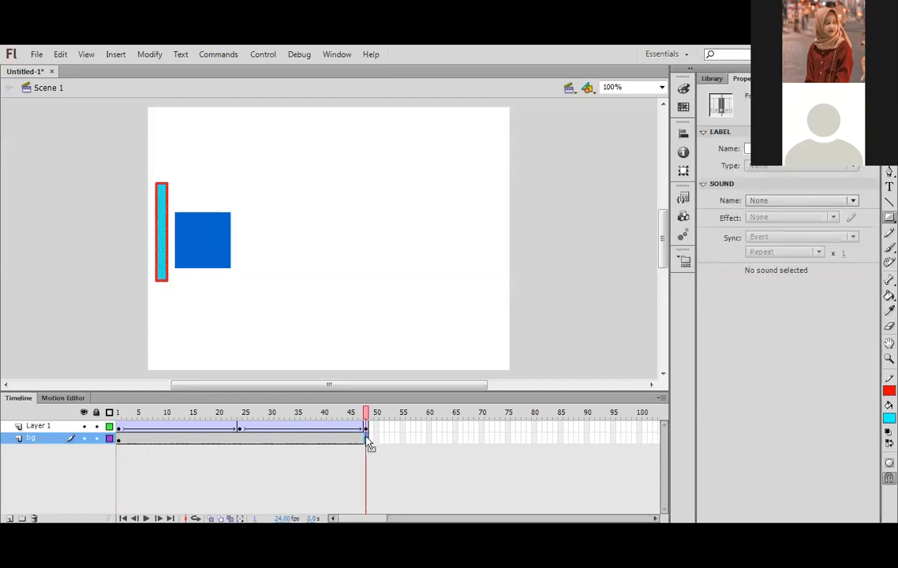
left_click_drag(308, 412, 239, 435)
left_click(239, 438)
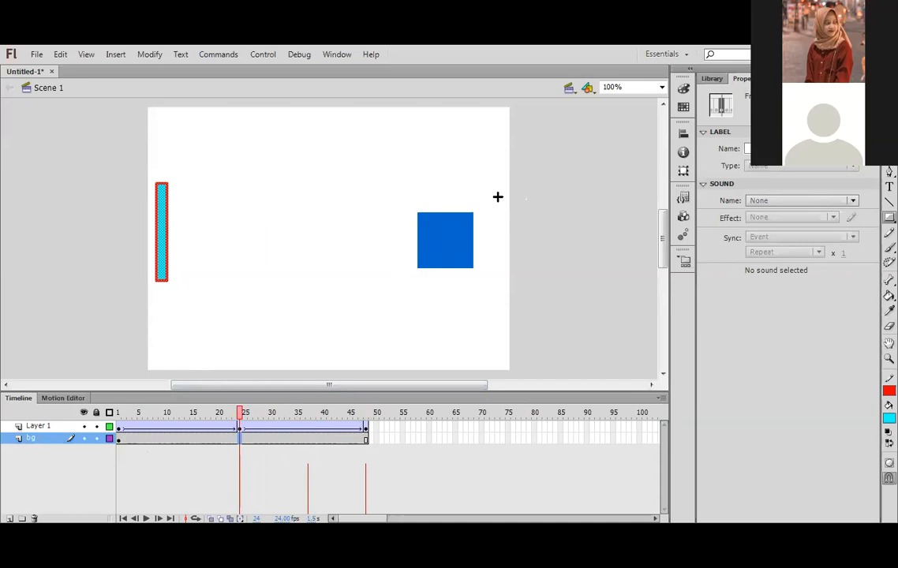
mouse_move(473, 177)
left_mouse_down()
mouse_move(485, 249)
mouse_move(480, 277)
left_mouse_up()
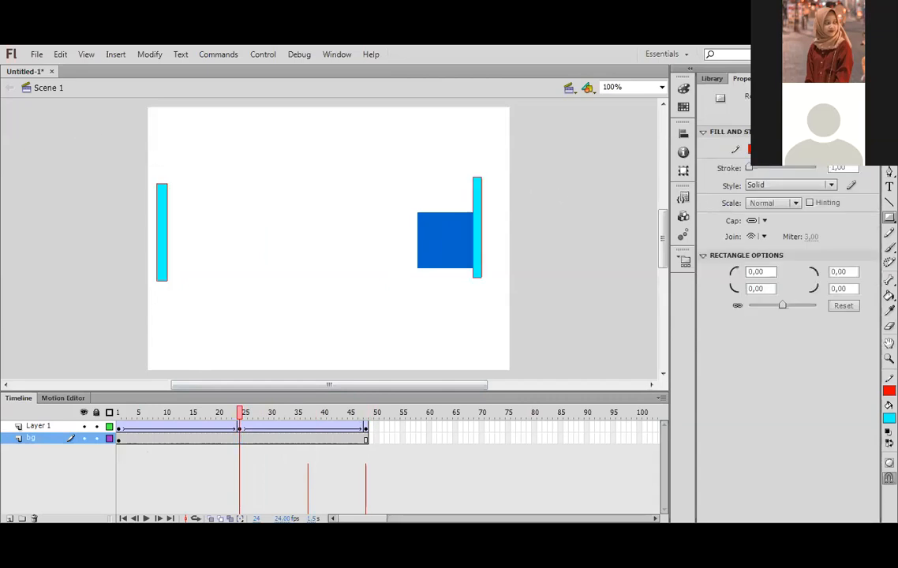
key("v")
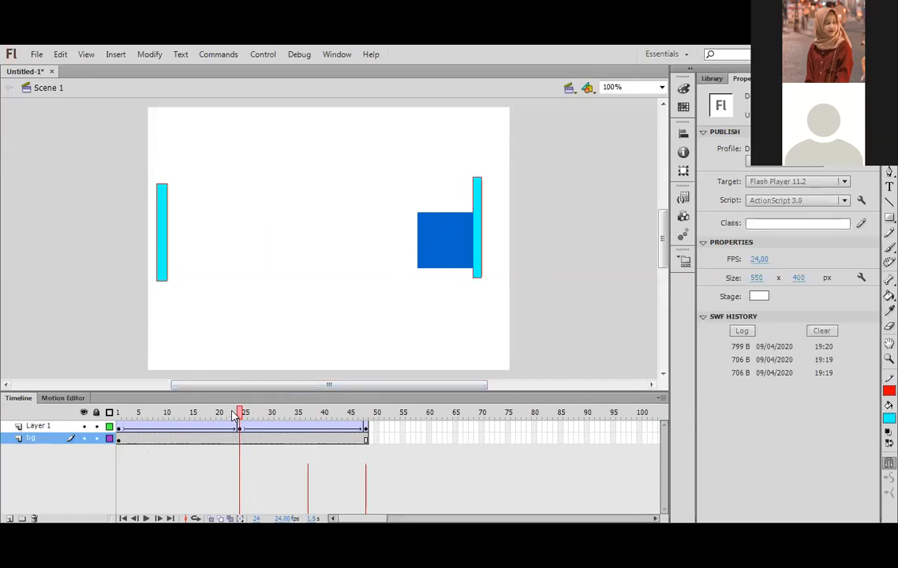
Step: Return to frame 1, test the movie to preview the square moving between the two bars, and close the preview
left_click_drag(235, 418, 117, 416)
key("ctrl+Return")
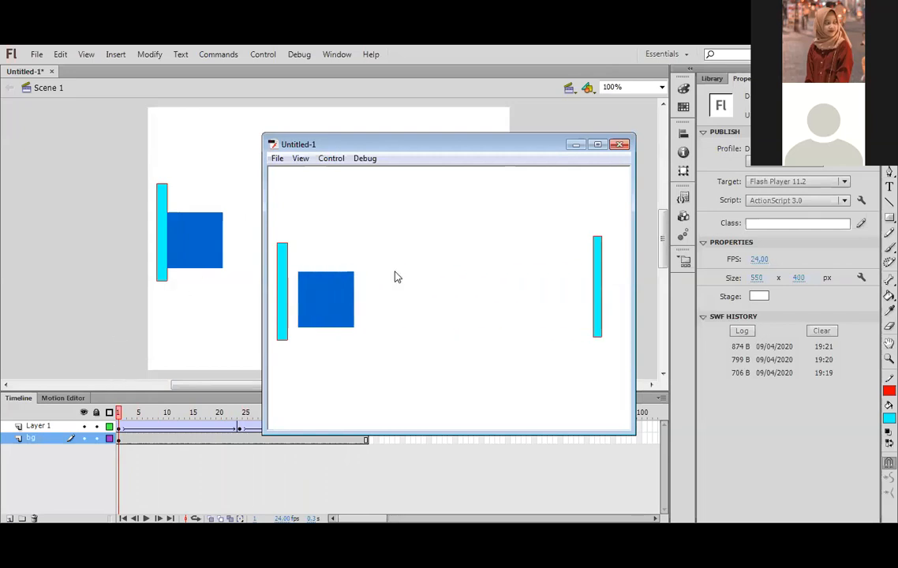
left_click(621, 145)
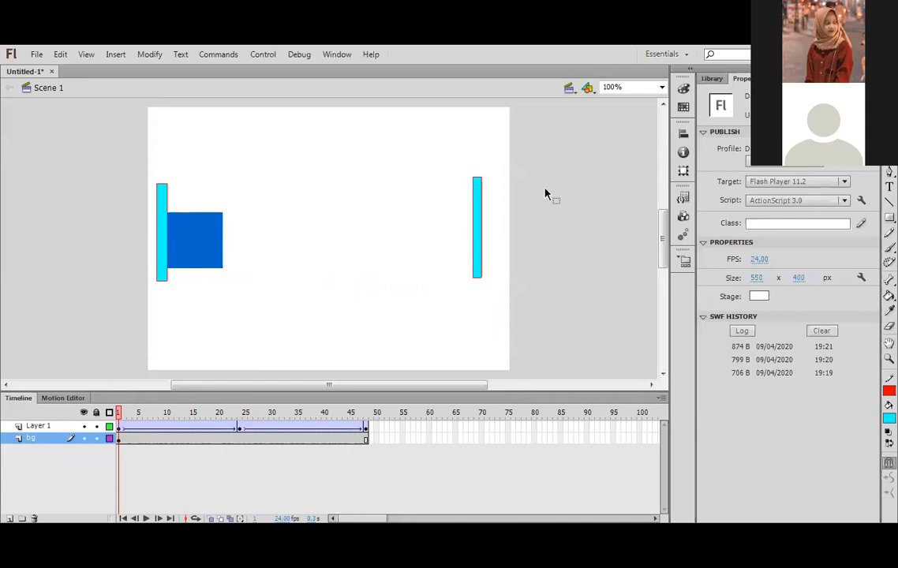
Step: Try to recolour the blue square at frame 1 with a different colour swatch, then deselect it
scroll(656, 257, "down", 1)
scroll(665, 277, "up", 2)
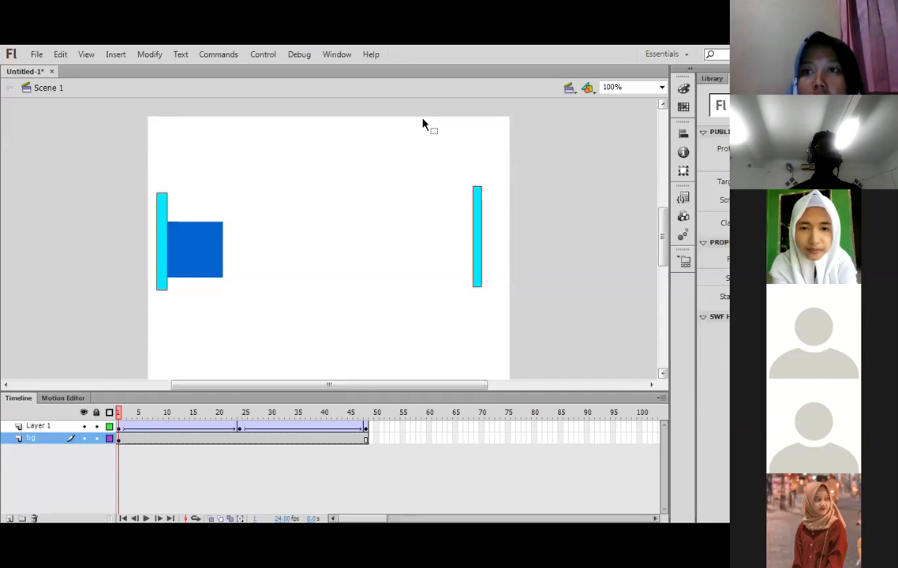
left_click(193, 270)
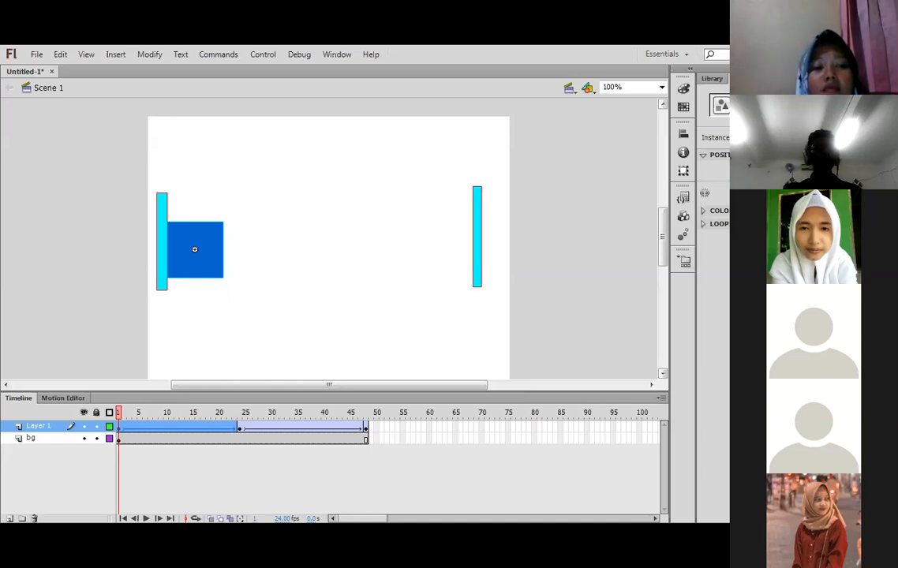
left_click(683, 106)
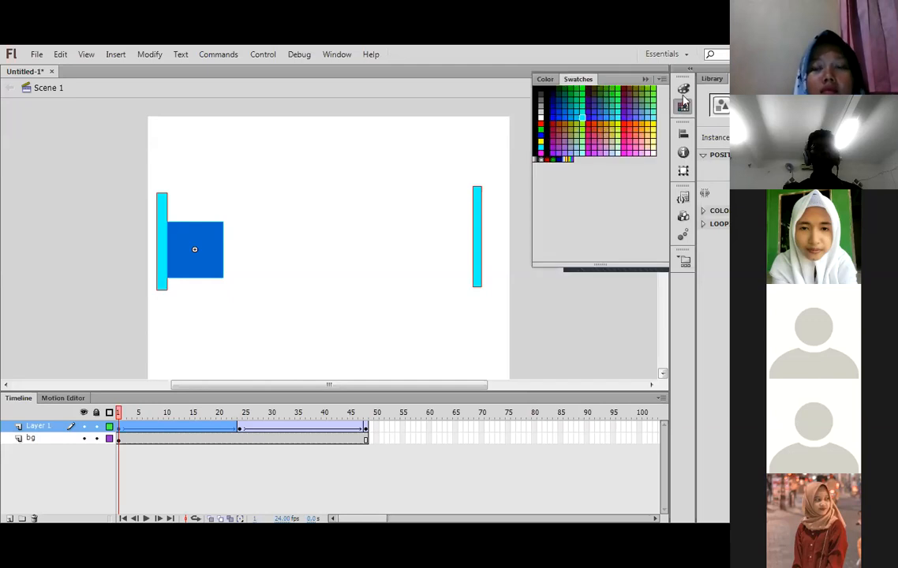
left_click(683, 89)
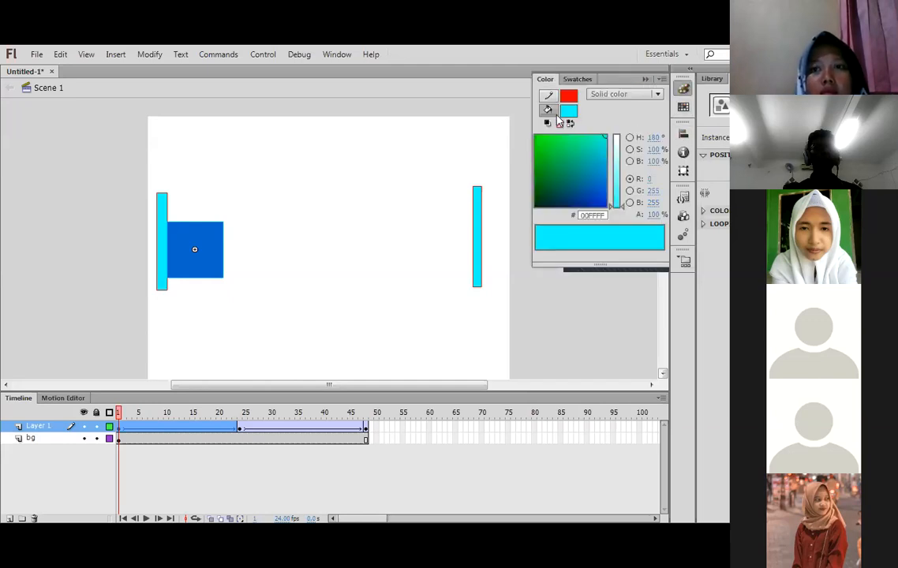
left_click(212, 233)
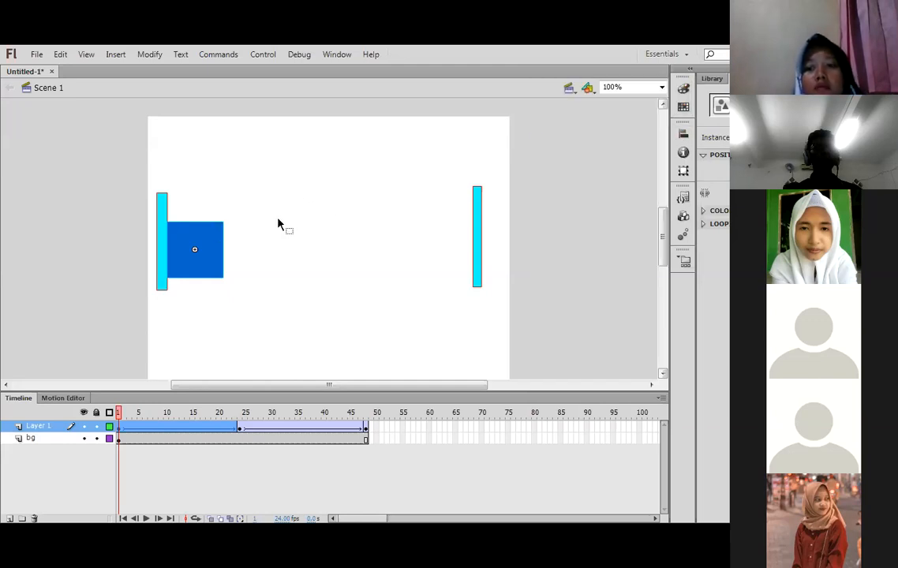
left_click(683, 106)
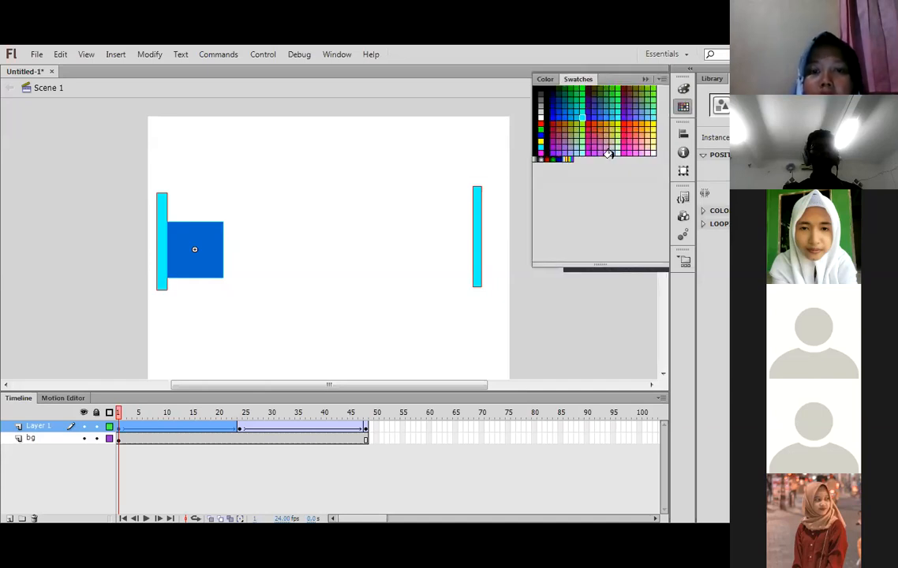
left_click(600, 147)
left_click(224, 243)
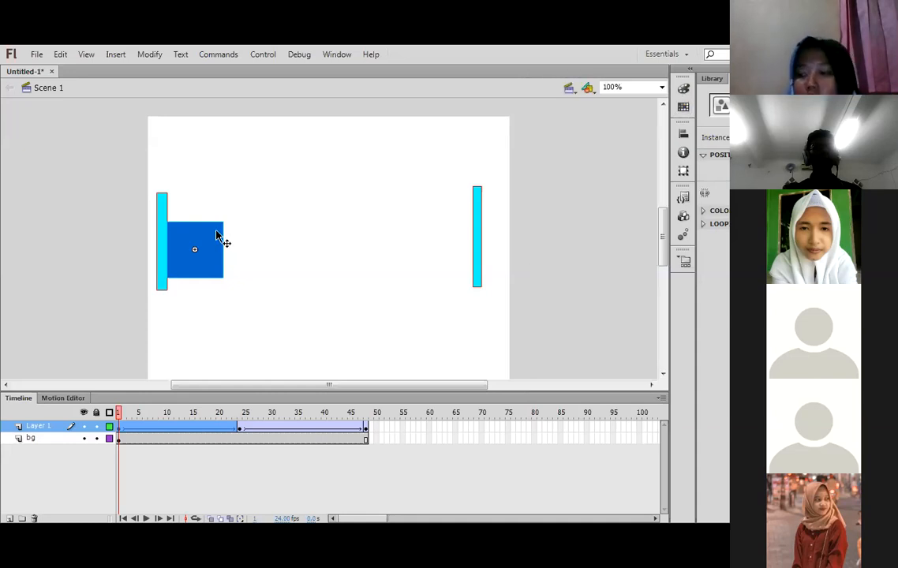
left_click(224, 242)
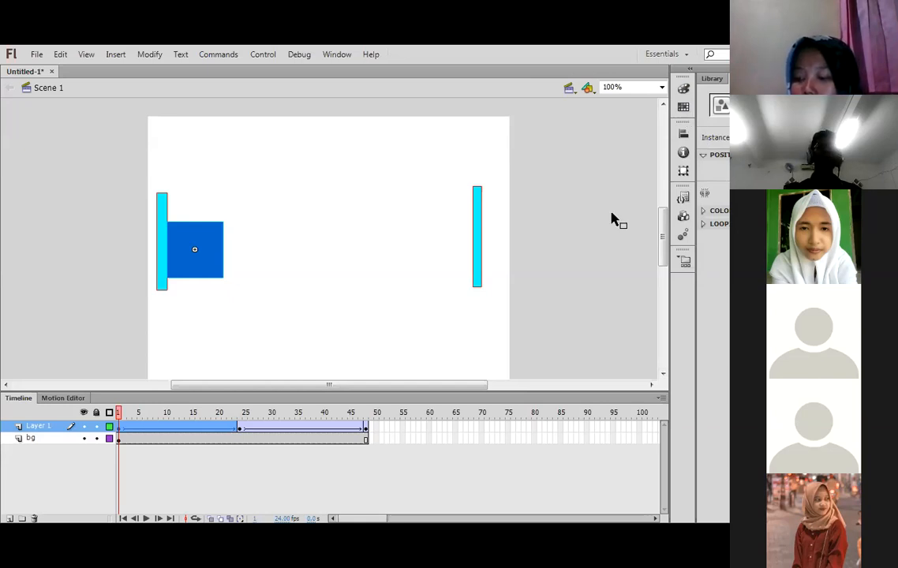
left_click(528, 170)
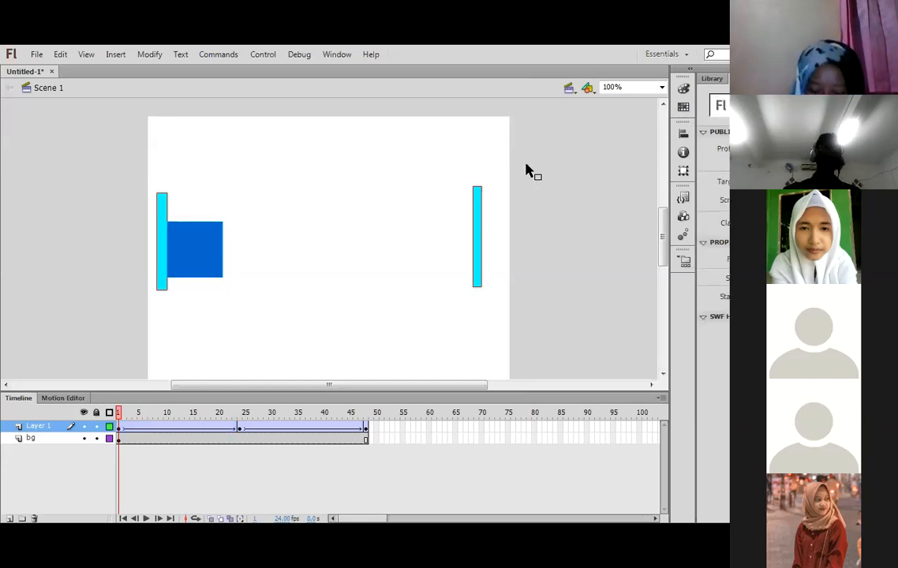